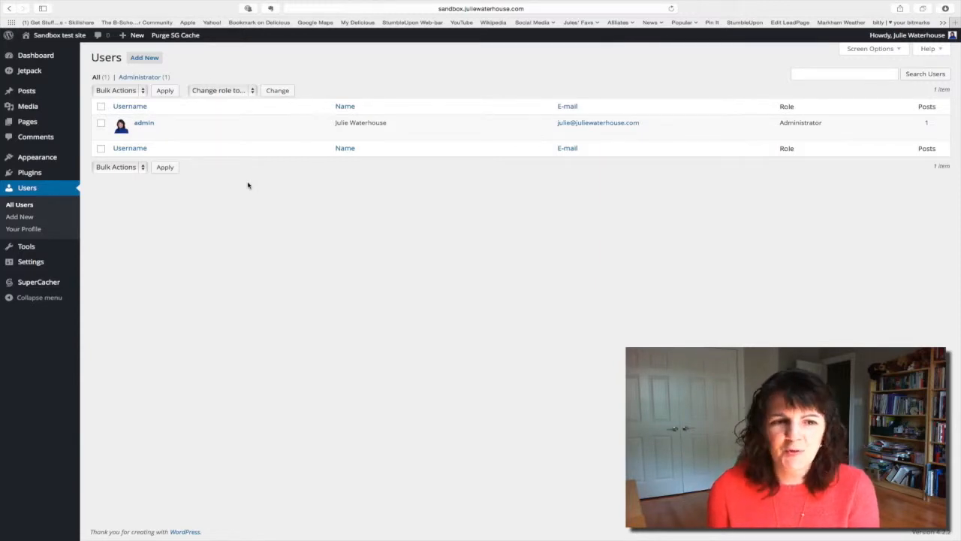
Step: Start a new user account with the username "jfw" and fill in the support e-mail address
{"action": "left_click", "coordinate": [153, 62]}
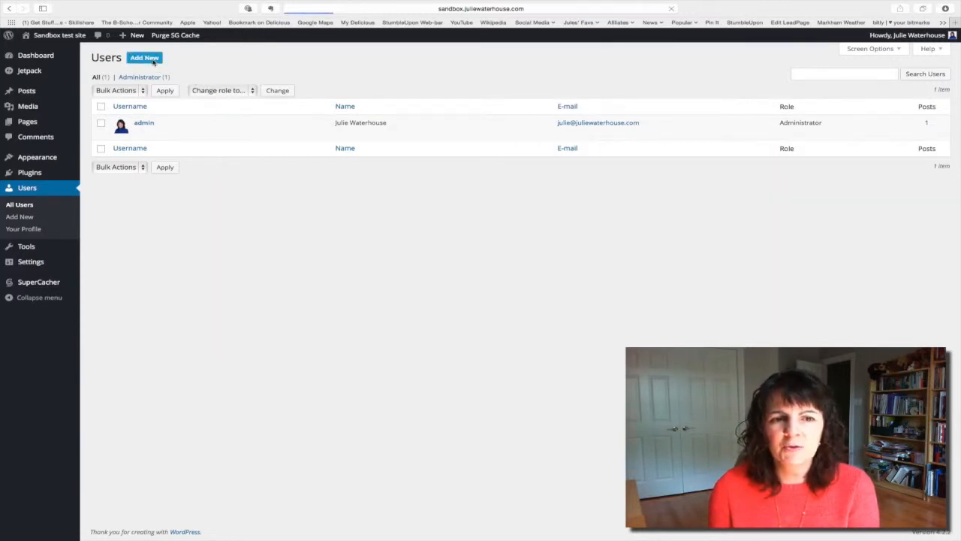
{"action": "left_click", "coordinate": [236, 102]}
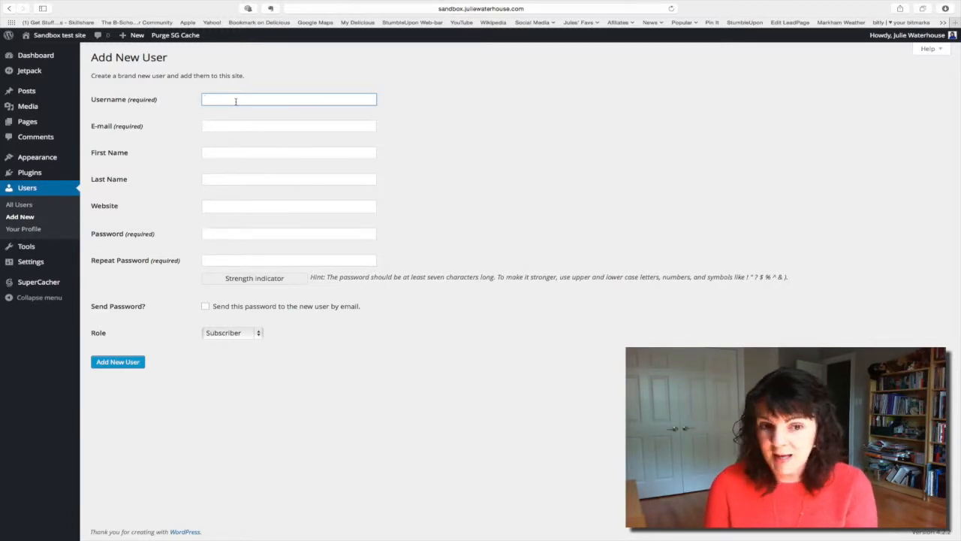
{"action": "type", "text": "jfw"}
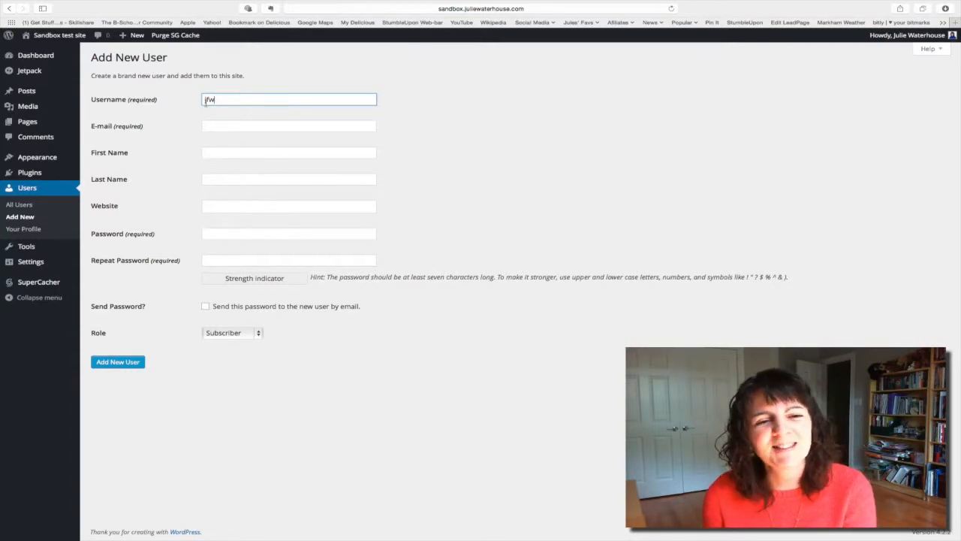
{"action": "left_click", "coordinate": [232, 127]}
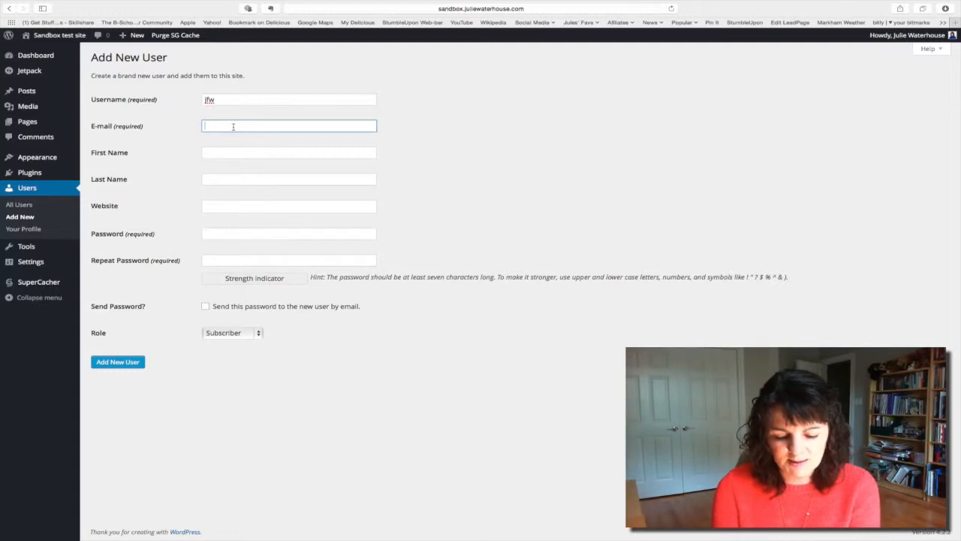
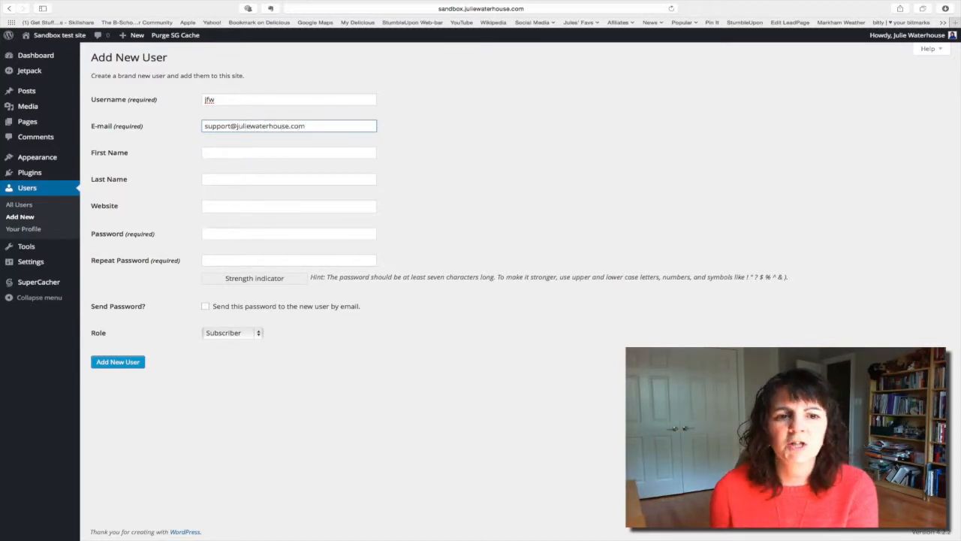
Step: Enter the new user's first name and last name
{"action": "left_click", "coordinate": [217, 154]}
{"action": "key", "text": "Tab"}
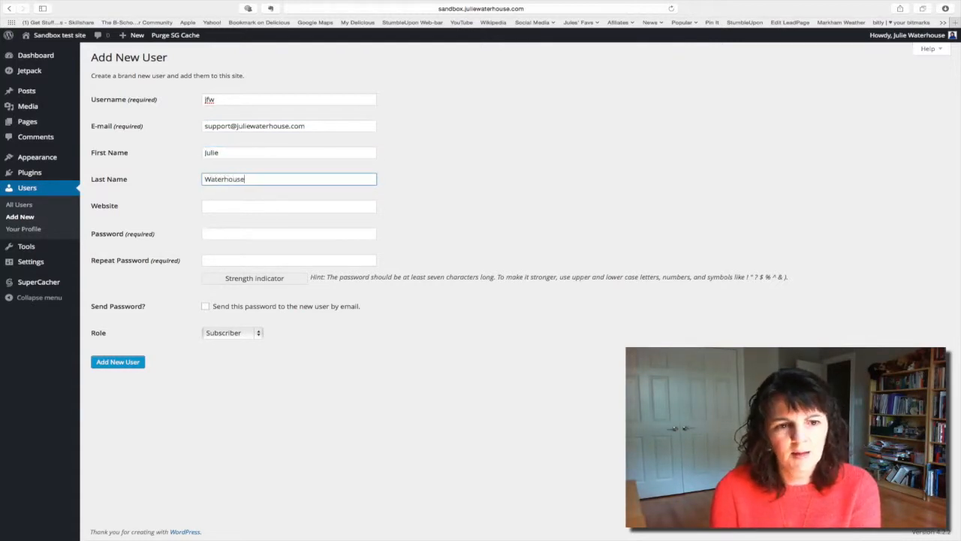
Step: Enter the new account's password and repeat it for confirmation, leaving the website blank
{"action": "key", "text": "Tab"}
{"action": "key", "text": "Tab"}
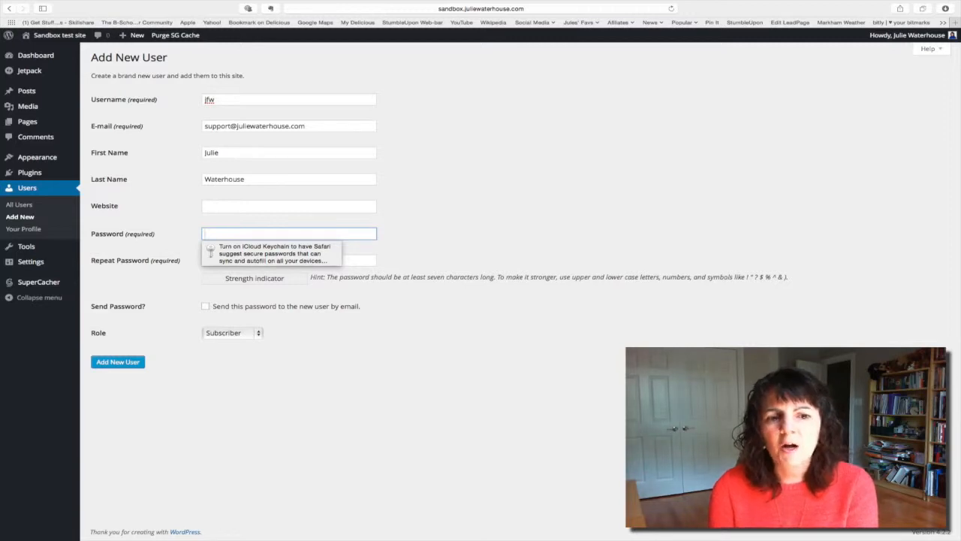
{"action": "type", "text": "•••••"}
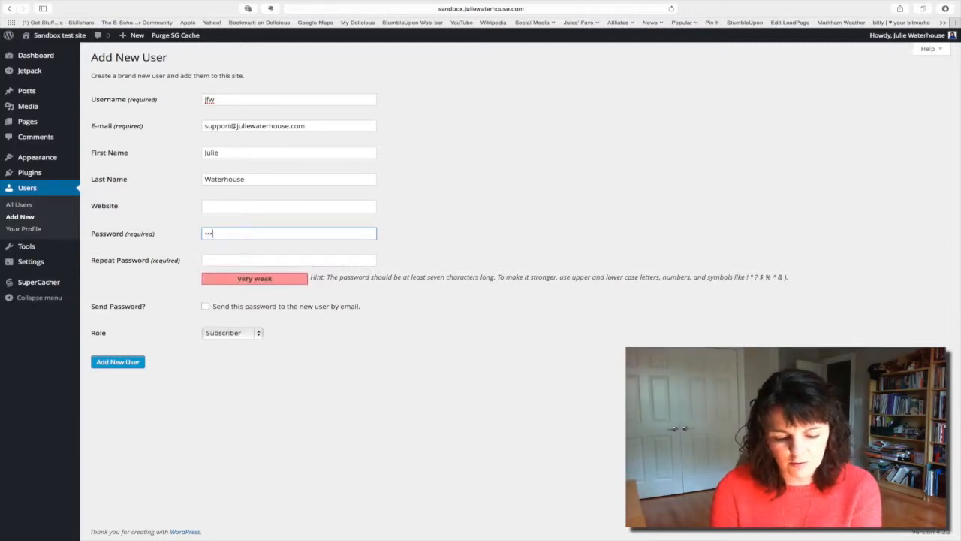
{"action": "type", "text": "•••••"}
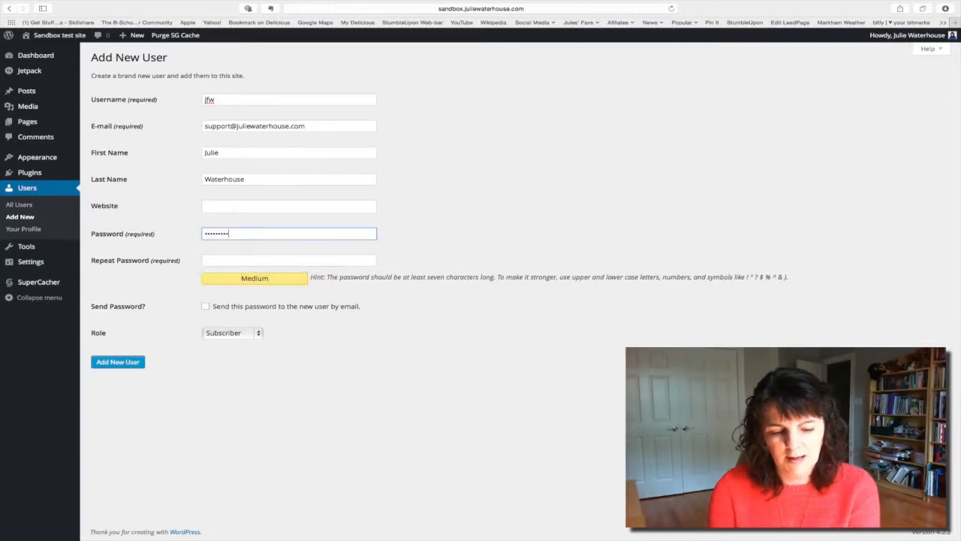
{"action": "type", "text": "•"}
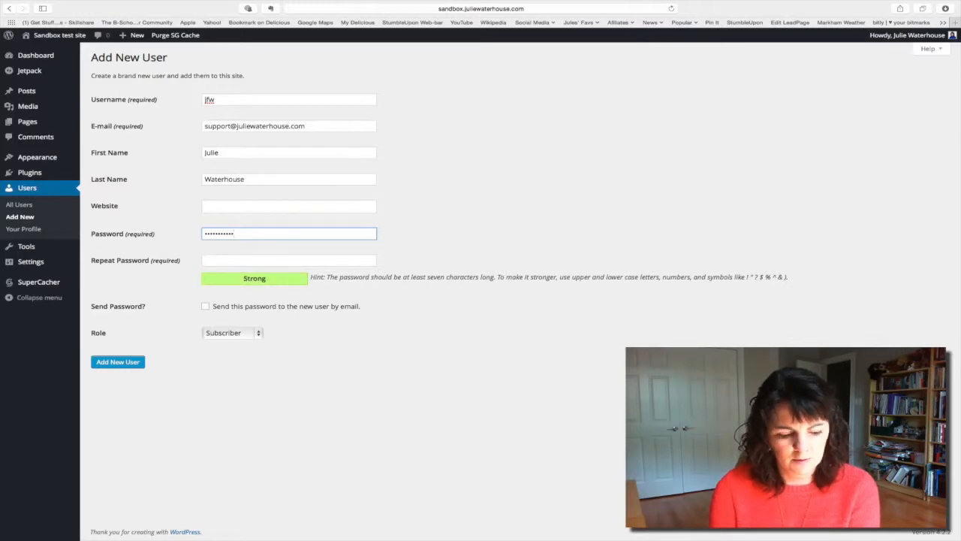
{"action": "key", "text": "Tab"}
{"action": "type", "text": "••••••••••"}
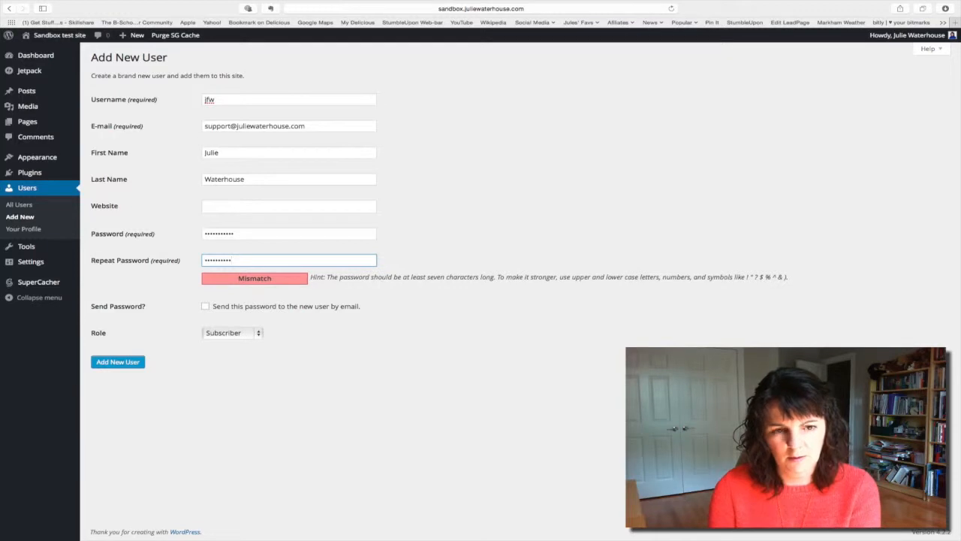
{"action": "type", "text": "•"}
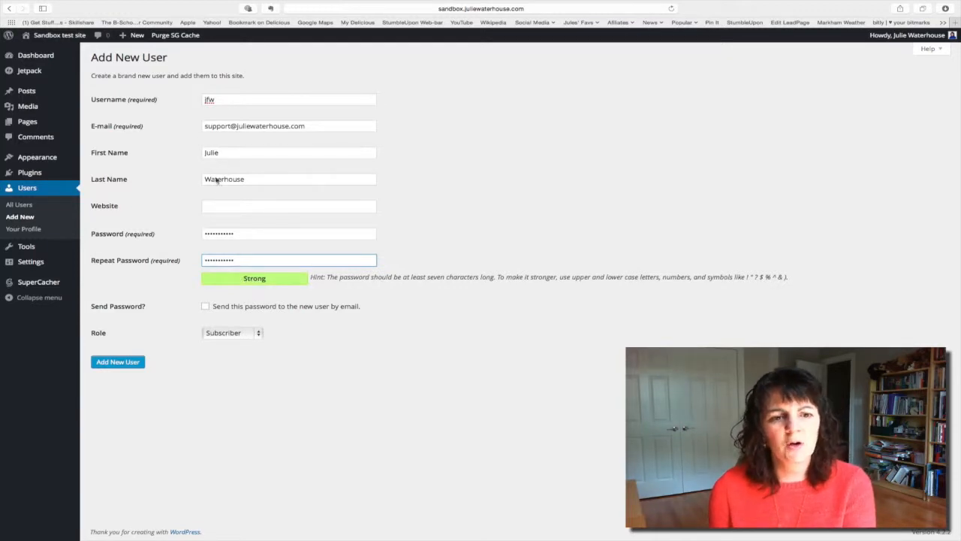
Step: Give the new user the Administrator role and add the account, declining to save its password in the browser
{"action": "left_click", "coordinate": [253, 333]}
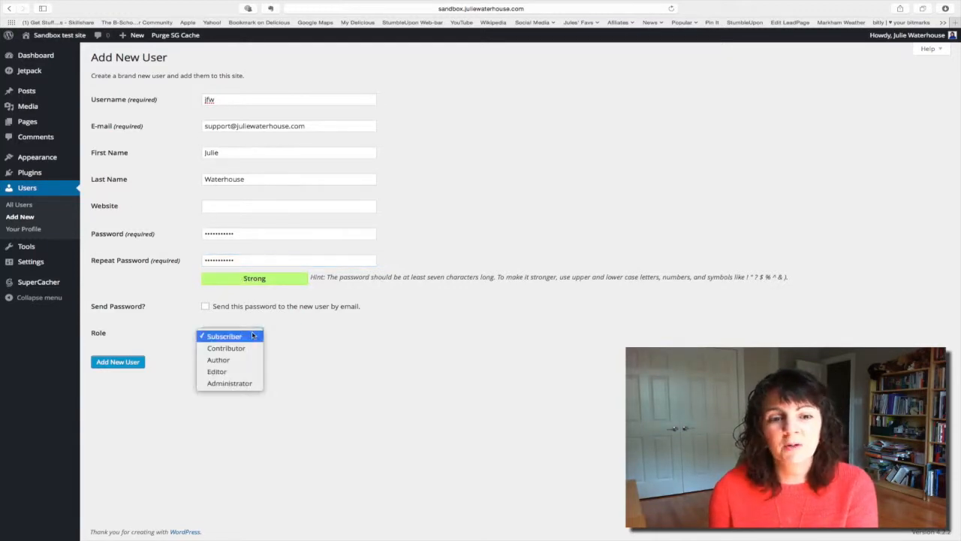
{"action": "left_click", "coordinate": [240, 383]}
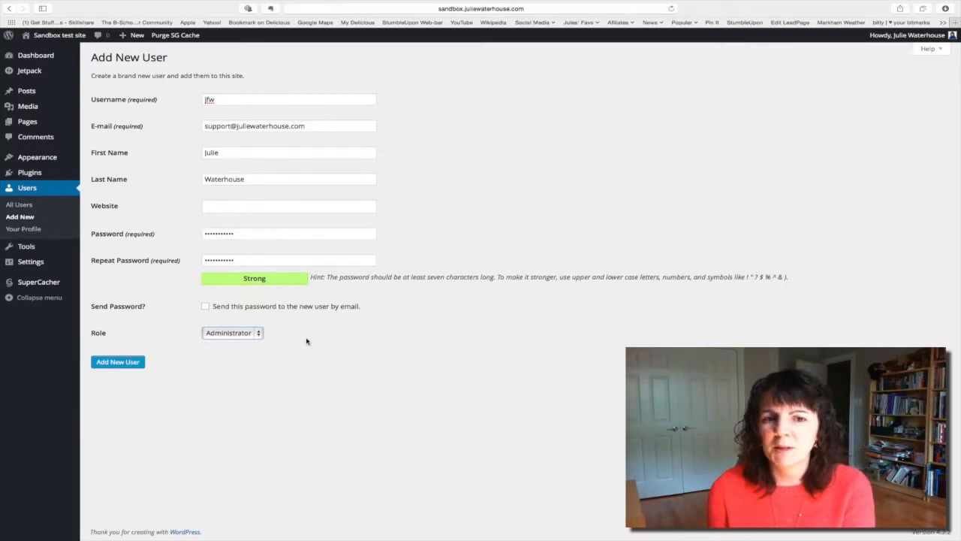
{"action": "left_click", "coordinate": [117, 362]}
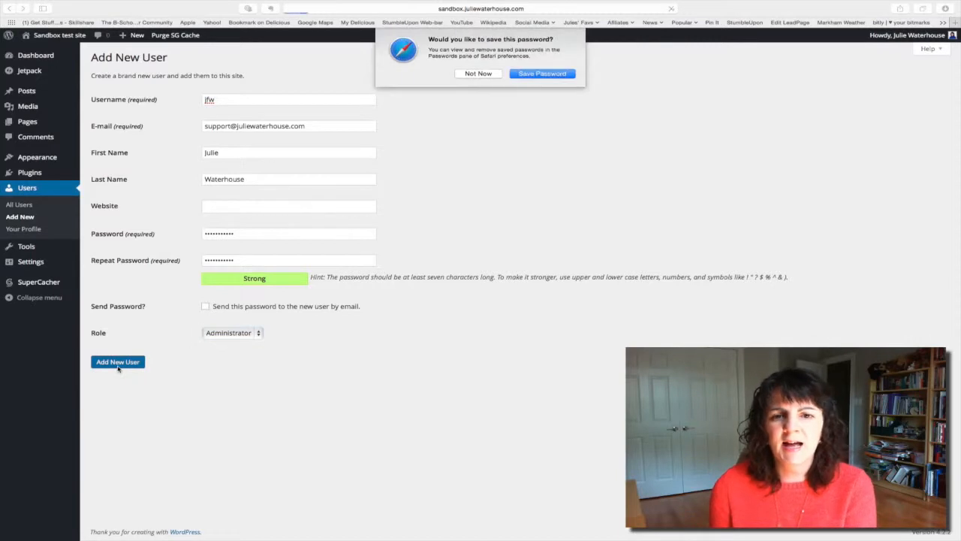
{"action": "left_click", "coordinate": [477, 74]}
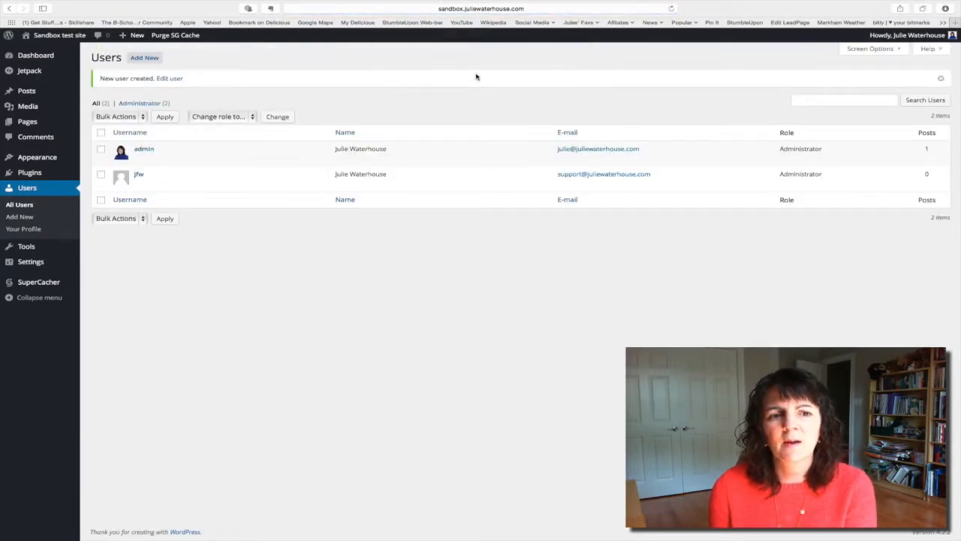
Step: Log out of the current admin account
{"action": "mouse_move", "coordinate": [138, 181]}
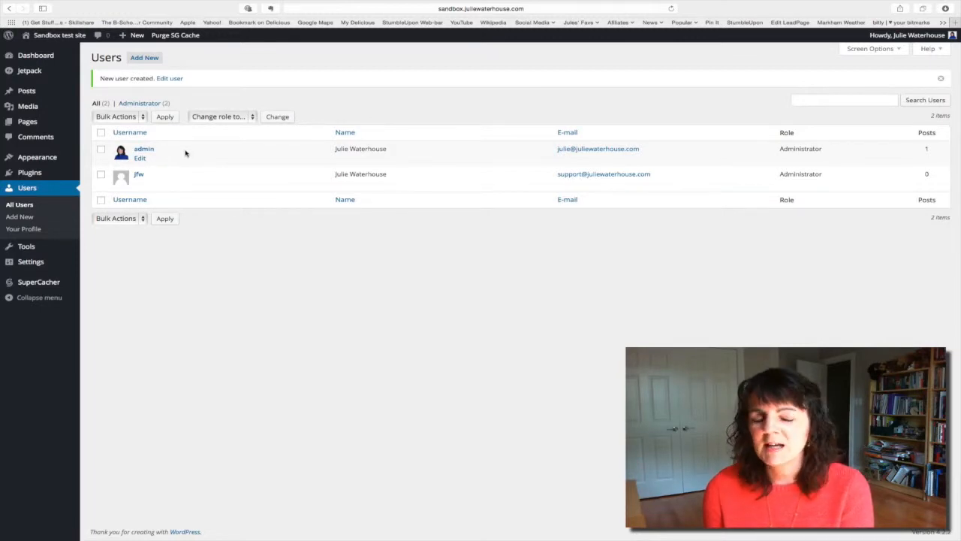
{"action": "mouse_move", "coordinate": [920, 42]}
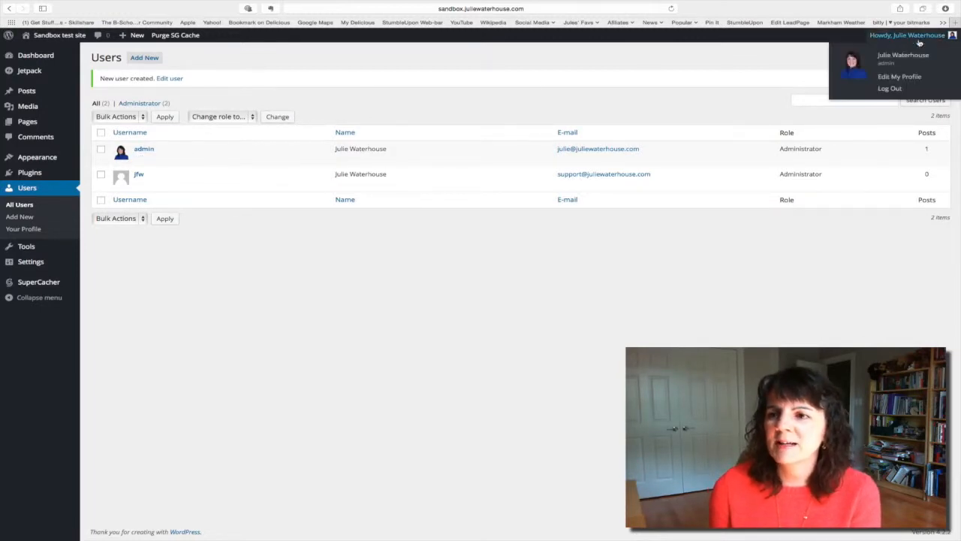
{"action": "left_click", "coordinate": [890, 89]}
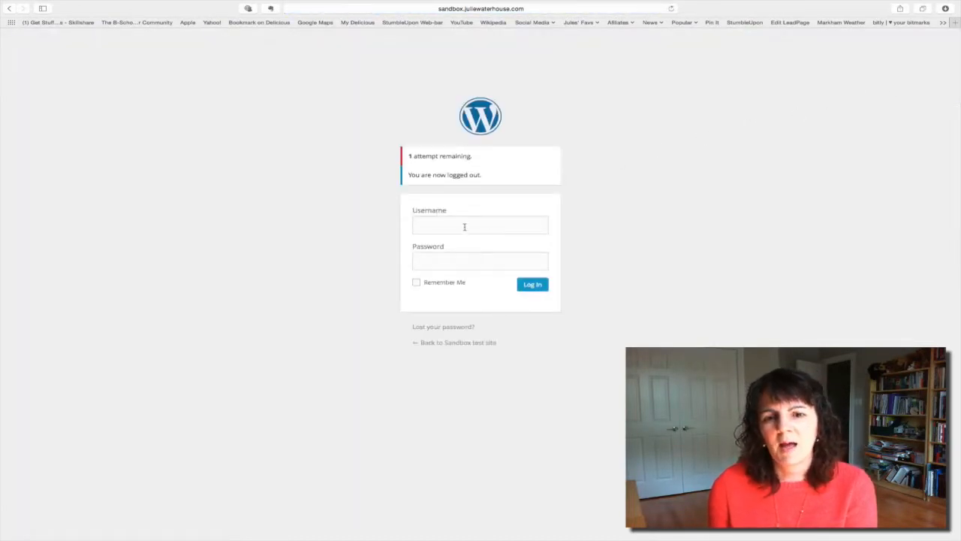
Step: Log in as "jfw" with the account password, declining to save the password in the browser
{"action": "left_click", "coordinate": [464, 226]}
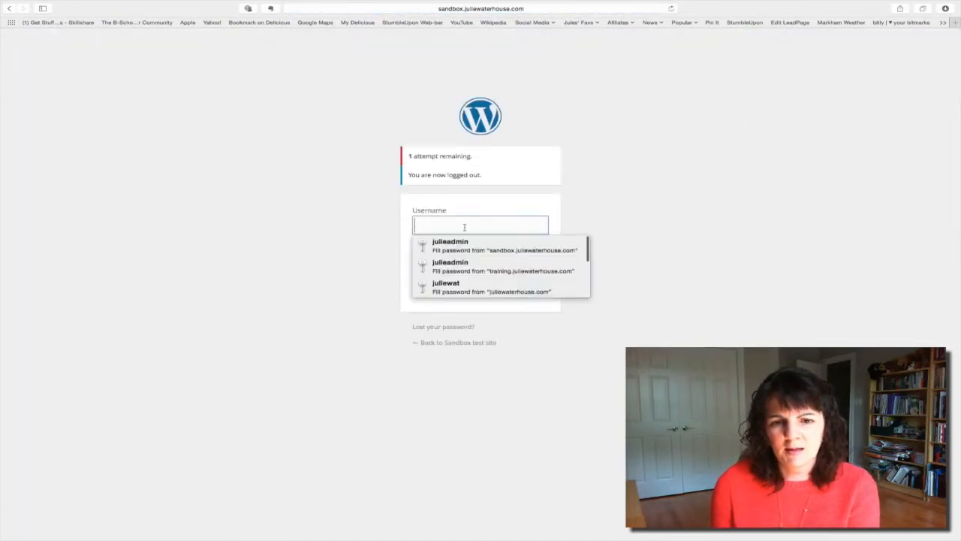
{"action": "type", "text": "jfw"}
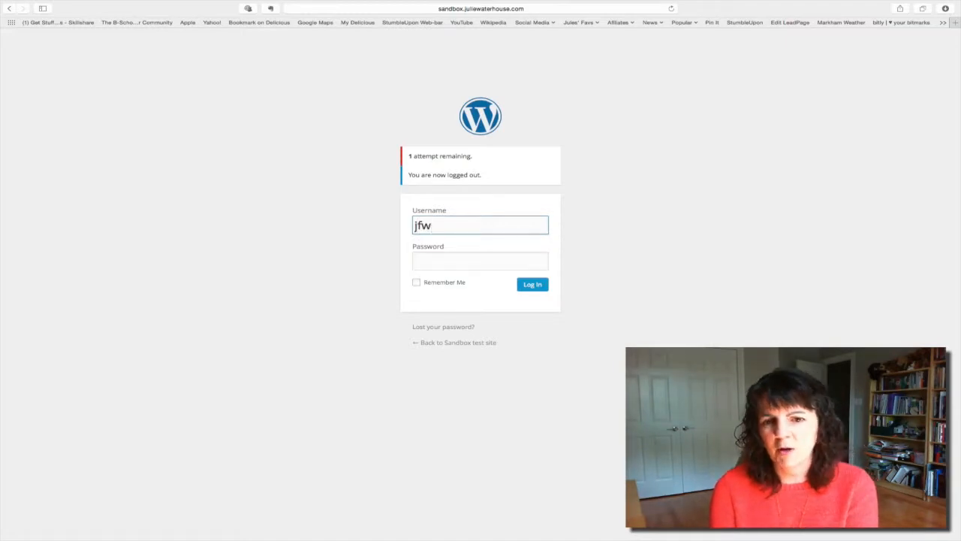
{"action": "key", "text": "Tab"}
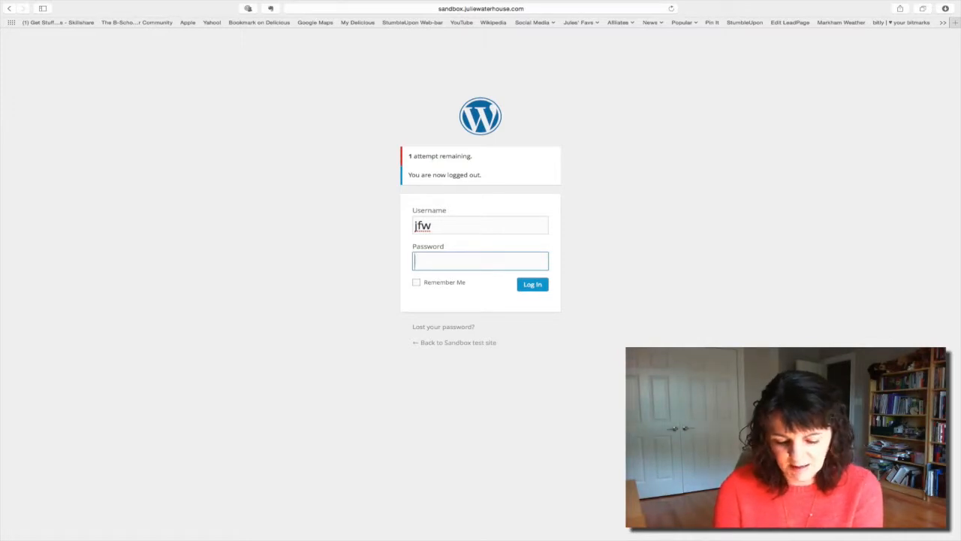
{"action": "type", "text": "****"}
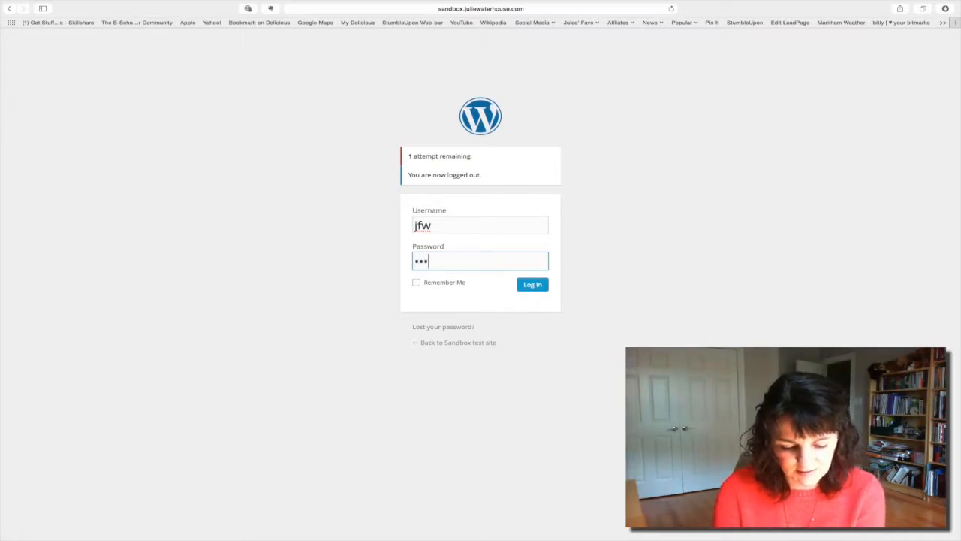
{"action": "type", "text": "*****"}
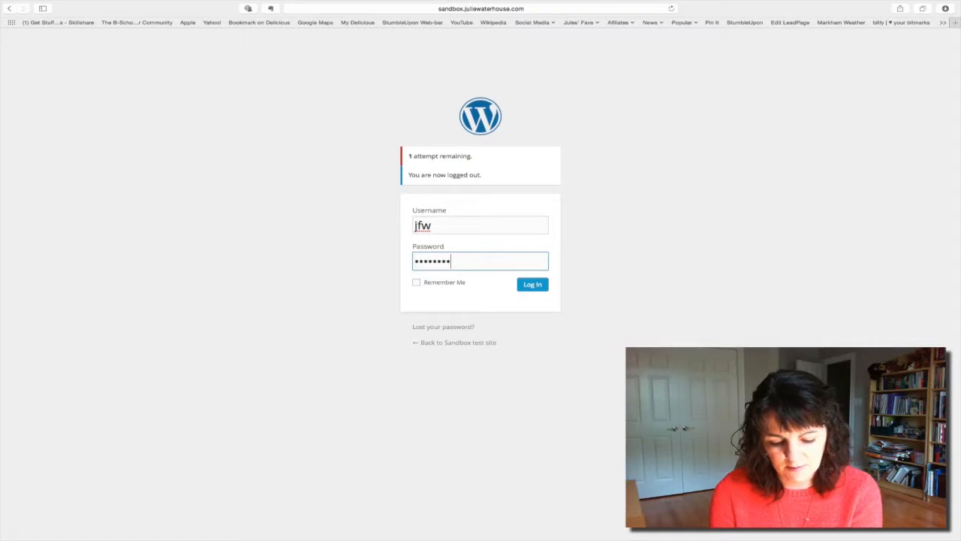
{"action": "type", "text": "**"}
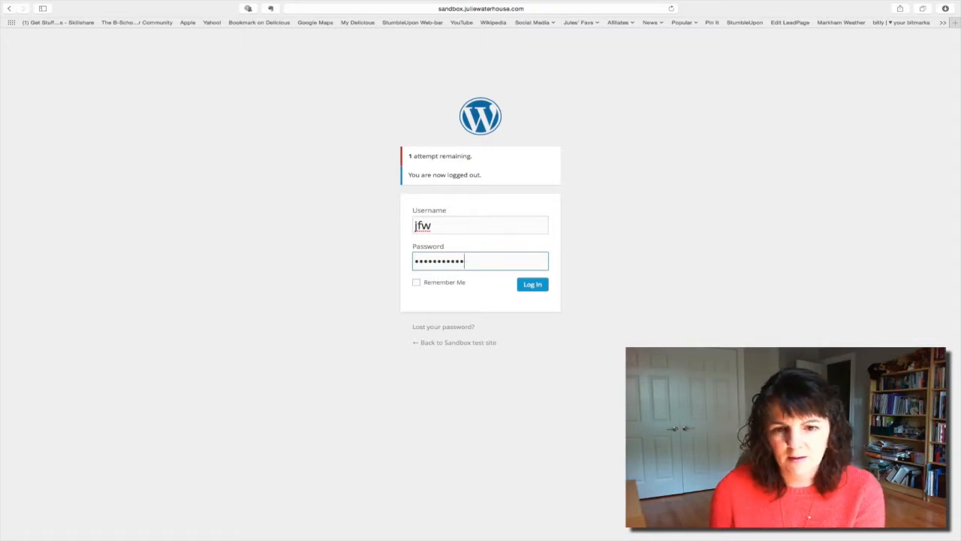
{"action": "left_click", "coordinate": [539, 290]}
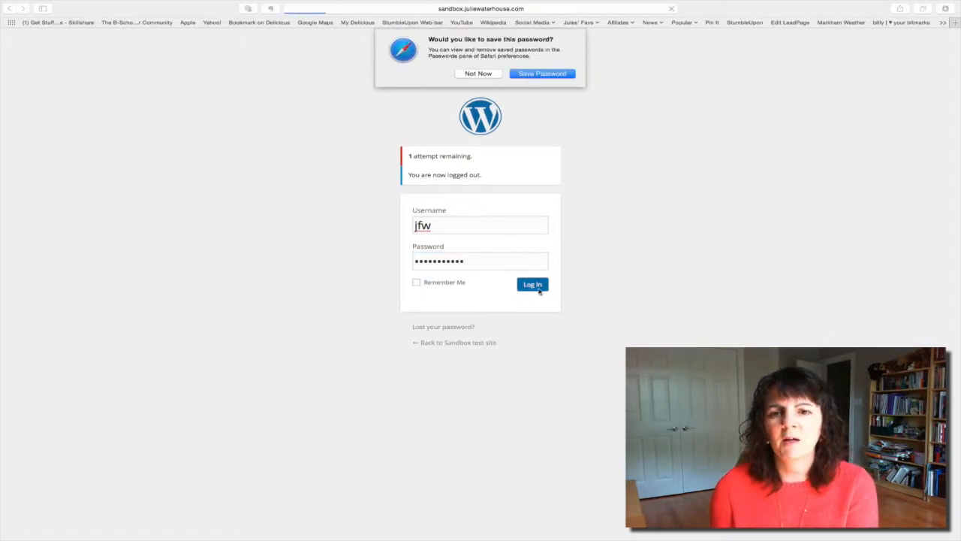
{"action": "left_click", "coordinate": [493, 74]}
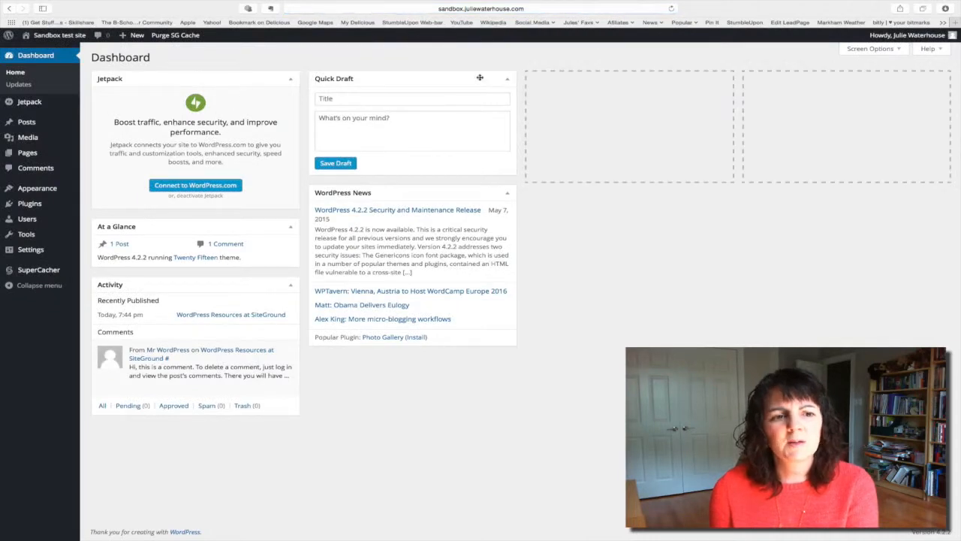
Step: Delete the "admin" user and attribute all of its content to the remaining administrator
{"action": "left_click", "coordinate": [31, 220]}
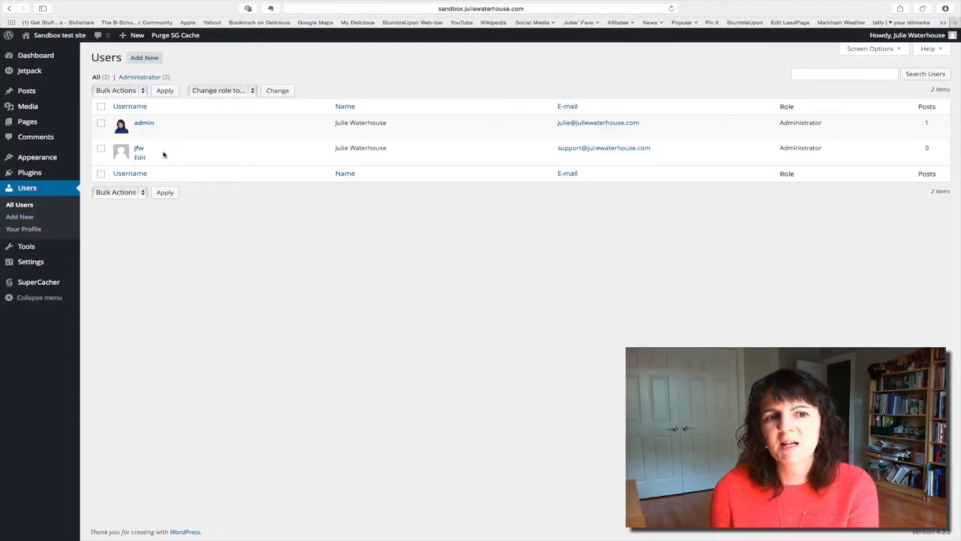
{"action": "mouse_move", "coordinate": [167, 135]}
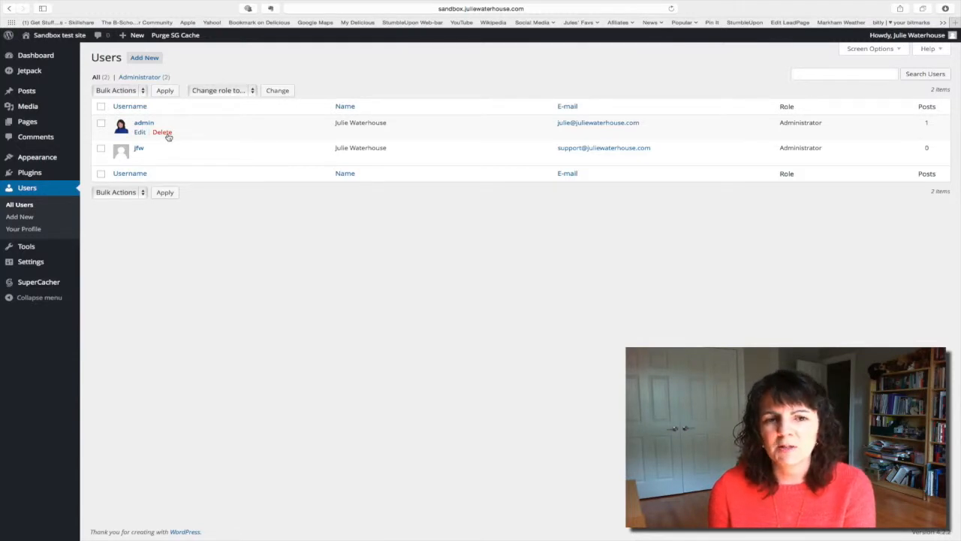
{"action": "left_click", "coordinate": [168, 134]}
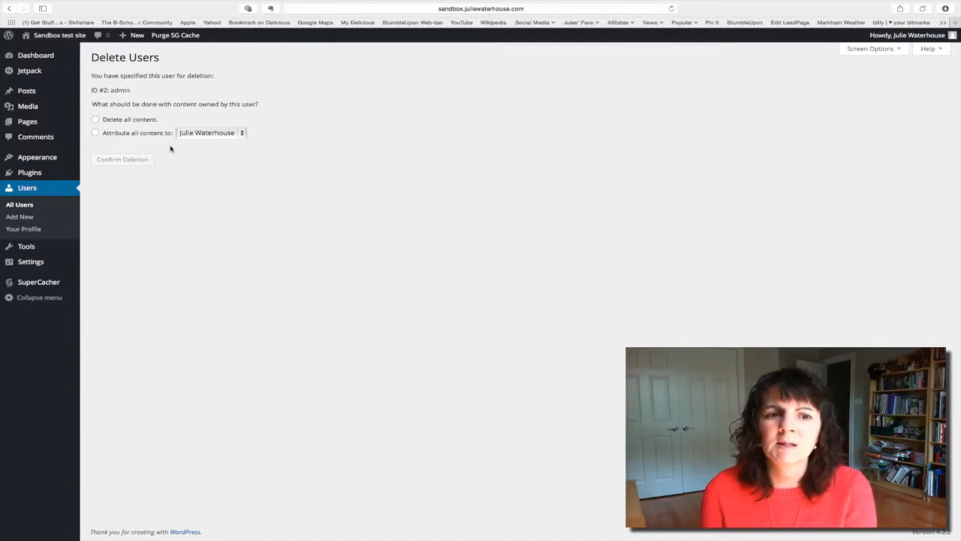
{"action": "left_click", "coordinate": [95, 132]}
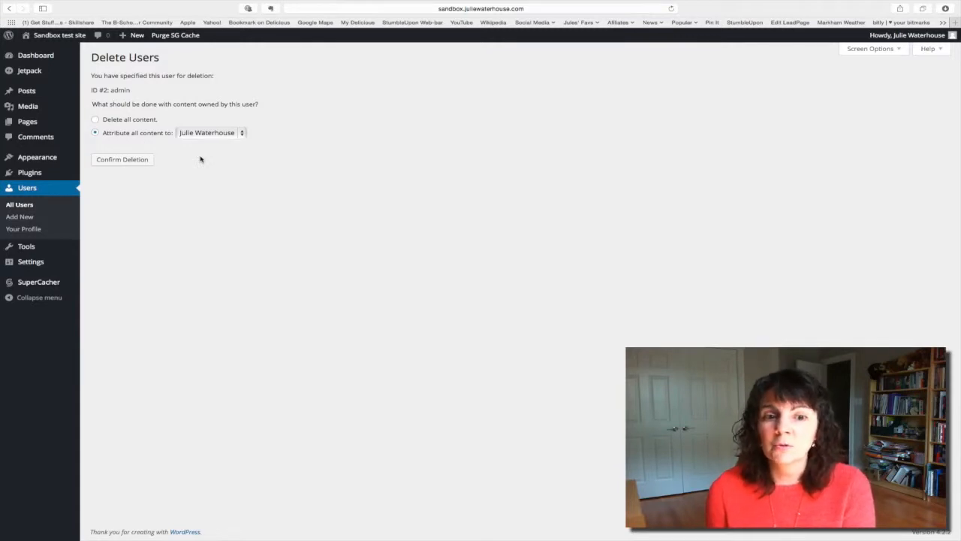
{"action": "left_click", "coordinate": [236, 133]}
{"action": "left_click", "coordinate": [236, 133]}
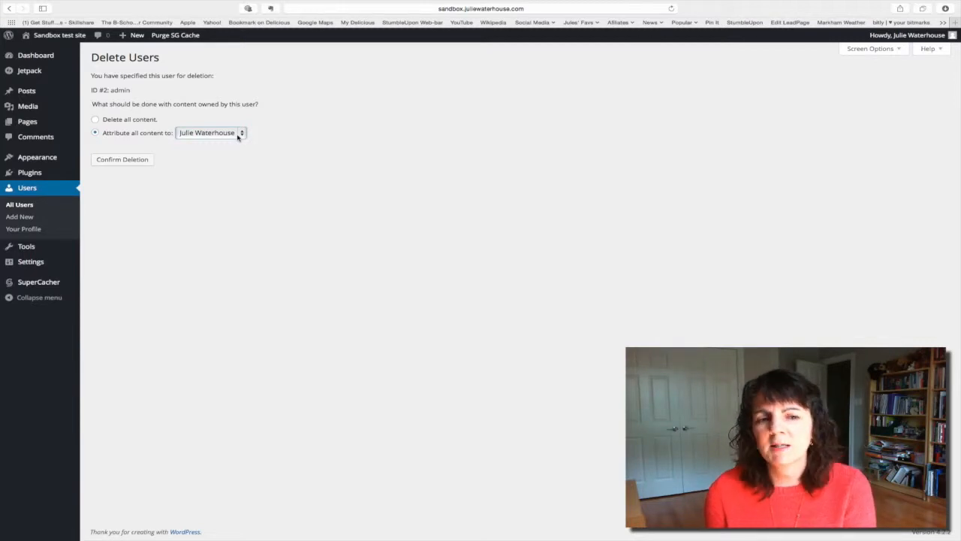
{"action": "left_click", "coordinate": [133, 160]}
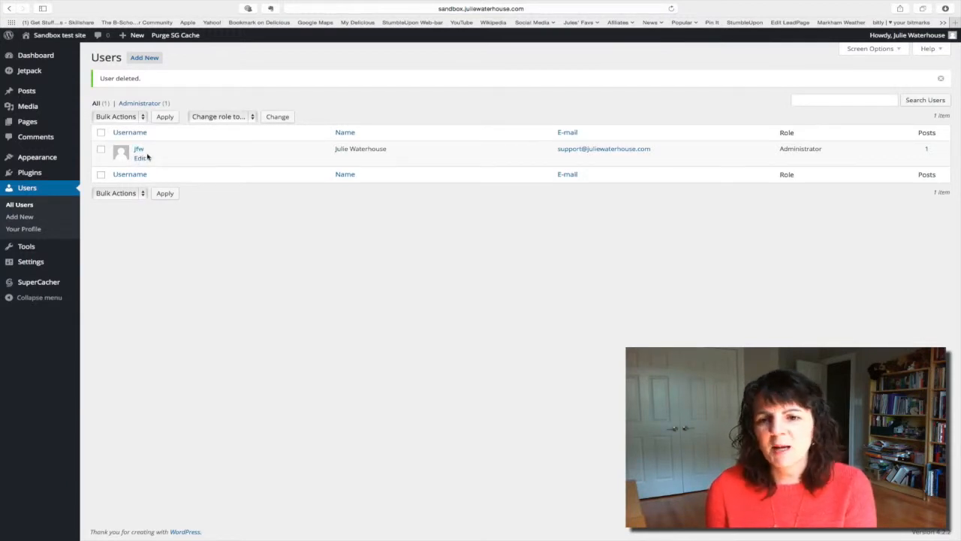
Step: Replace the e-mail address in the "jfw" profile with the owner's main address, update the profile, and return to the list of all users
{"action": "left_click", "coordinate": [140, 151]}
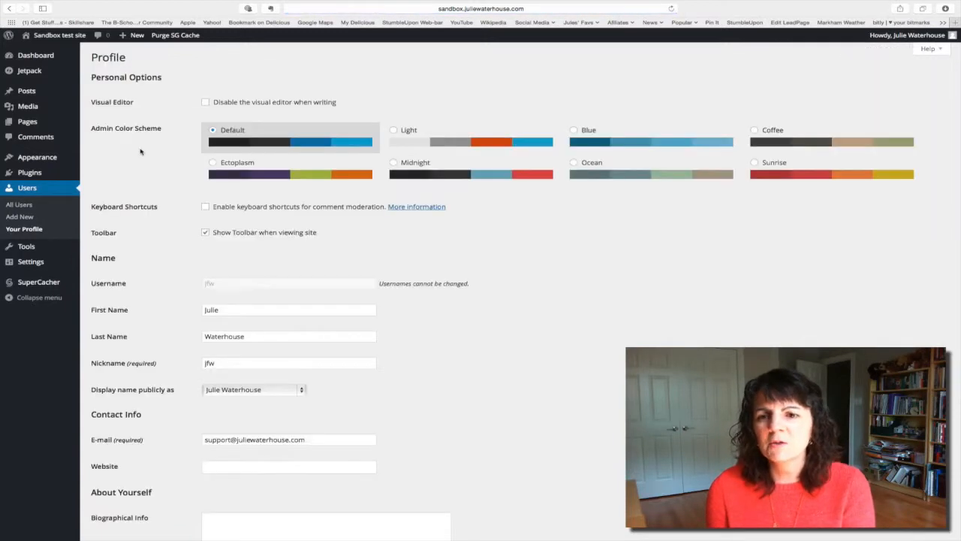
{"action": "scroll", "coordinate": [170, 215], "scroll_direction": "down", "scroll_amount": 1}
{"action": "scroll", "coordinate": [170, 214], "scroll_direction": "down", "scroll_amount": 3}
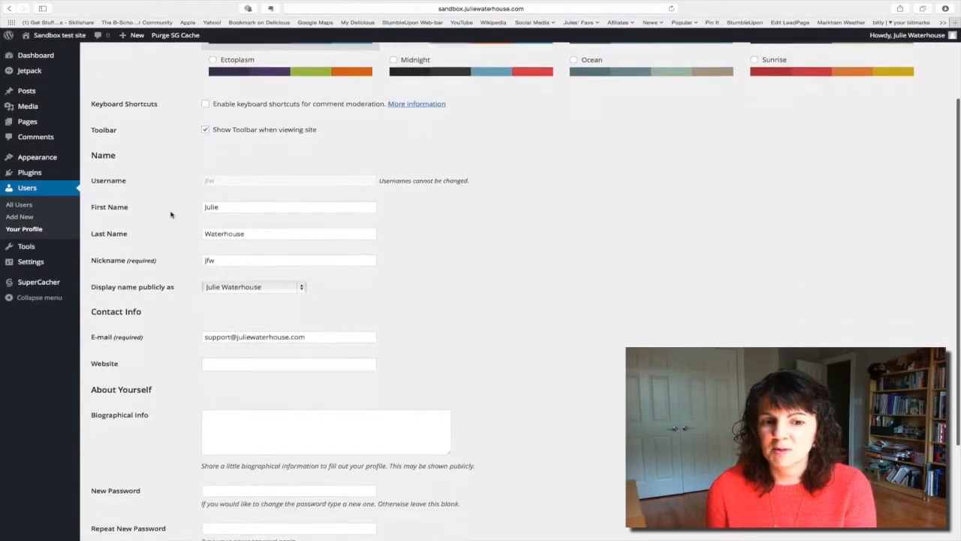
{"action": "left_click_drag", "start_coordinate": [232, 304], "coordinate": [194, 305]}
{"action": "scroll", "coordinate": [130, 481], "scroll_direction": "down", "scroll_amount": 3}
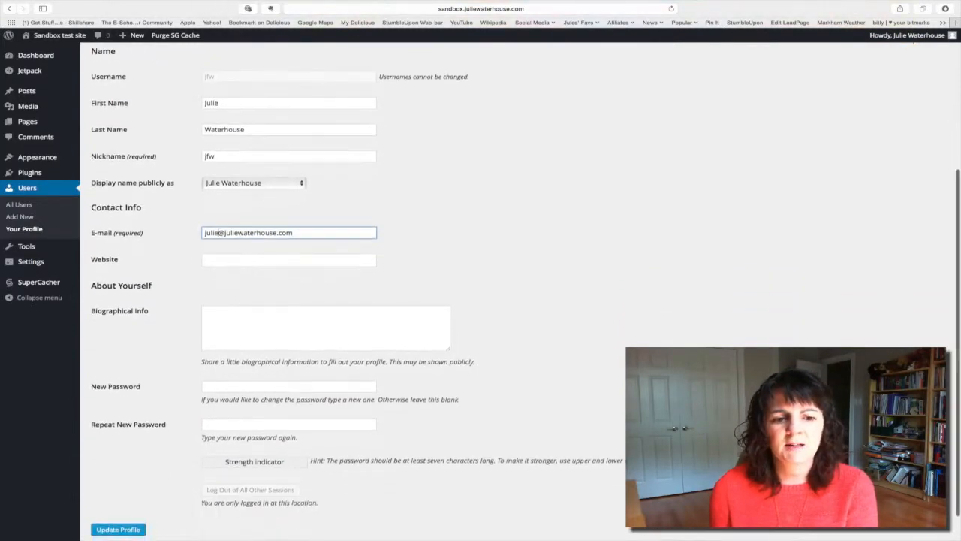
{"action": "left_click", "coordinate": [129, 496]}
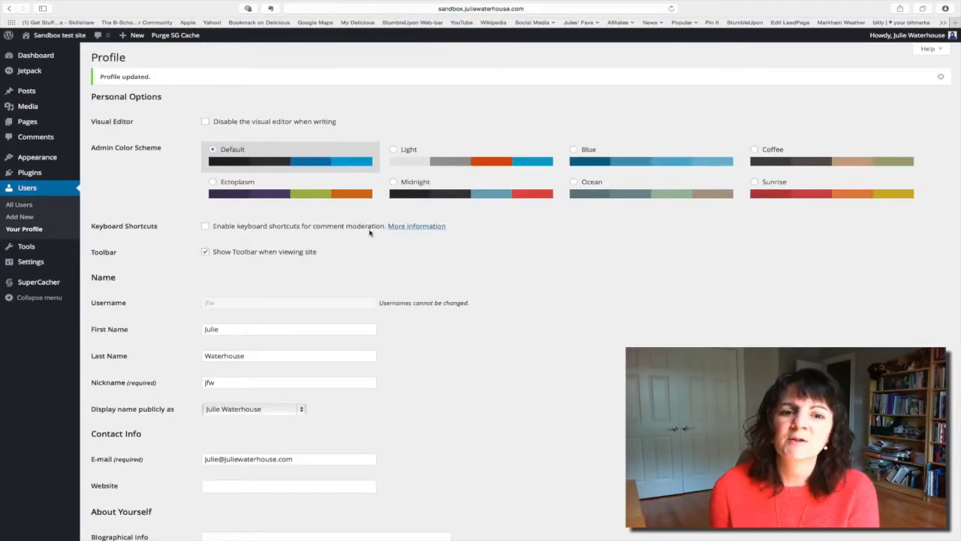
{"action": "left_click", "coordinate": [30, 208]}
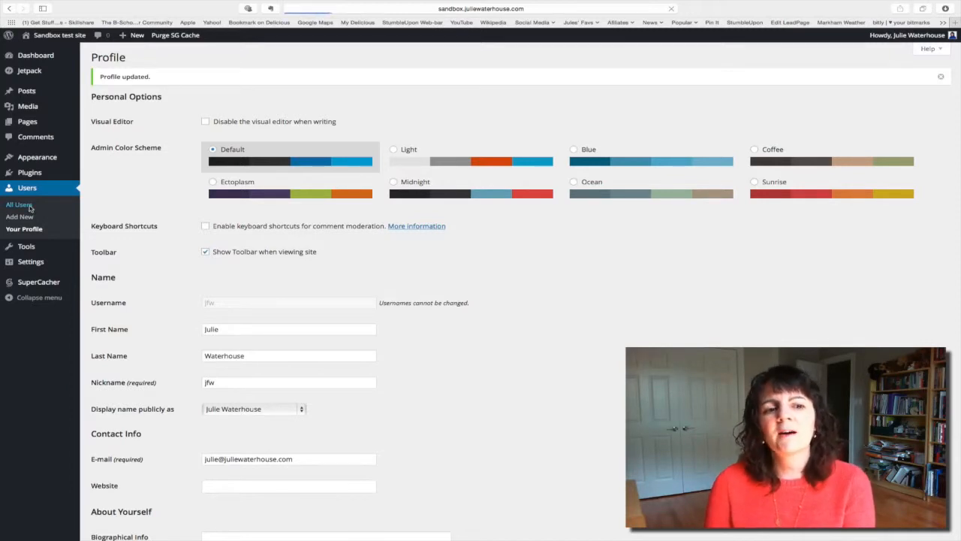